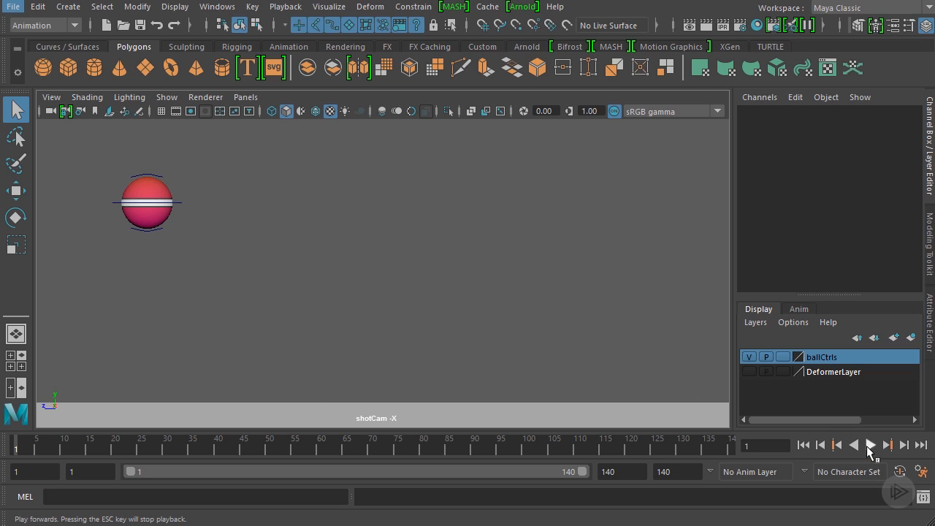
- Play the bouncing ball animation, stop it and return to frame 1
{"action": "left_click", "coordinate": [870, 446]}
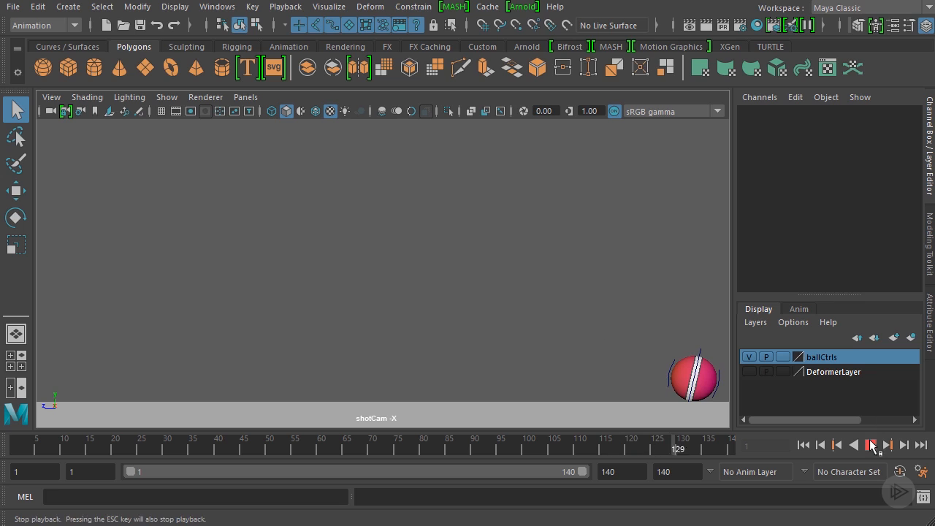
{"action": "left_click", "coordinate": [870, 445]}
{"action": "left_click_drag", "start_coordinate": [651, 443], "coordinate": [14, 443]}
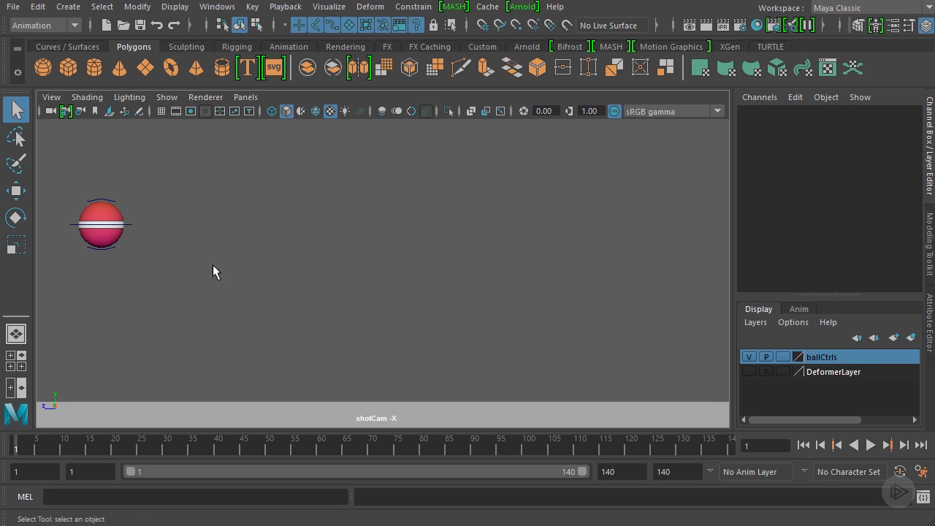
- Select the ball's main control and open the options for creating an editable motion trail
{"action": "left_click", "coordinate": [131, 226]}
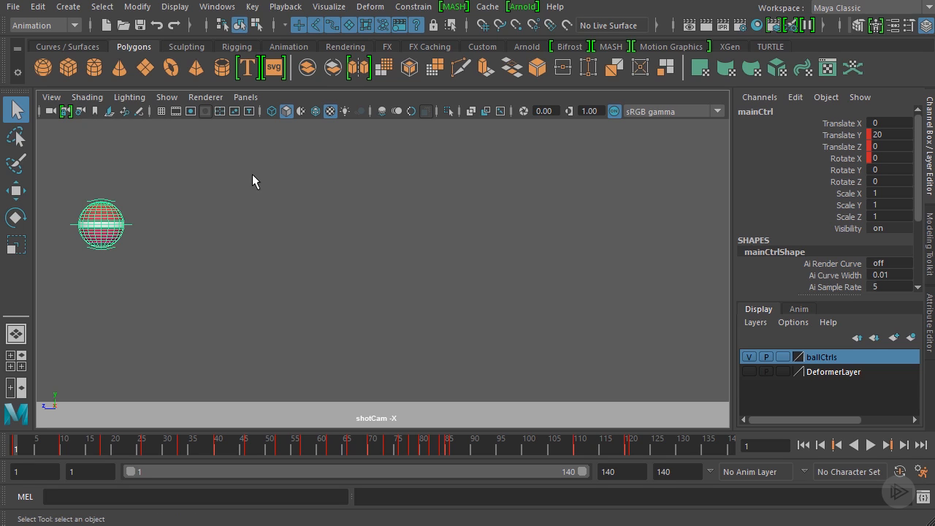
{"action": "left_click", "coordinate": [76, 25]}
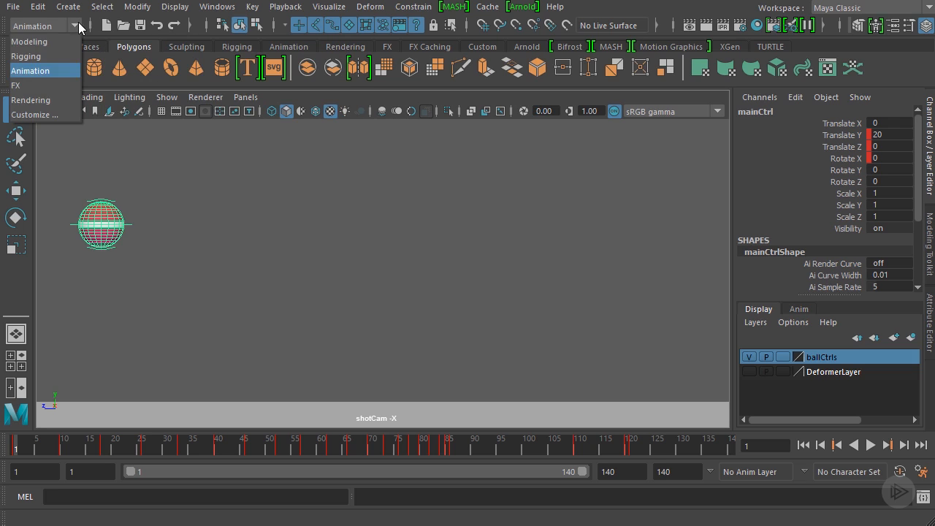
{"action": "left_click", "coordinate": [33, 71]}
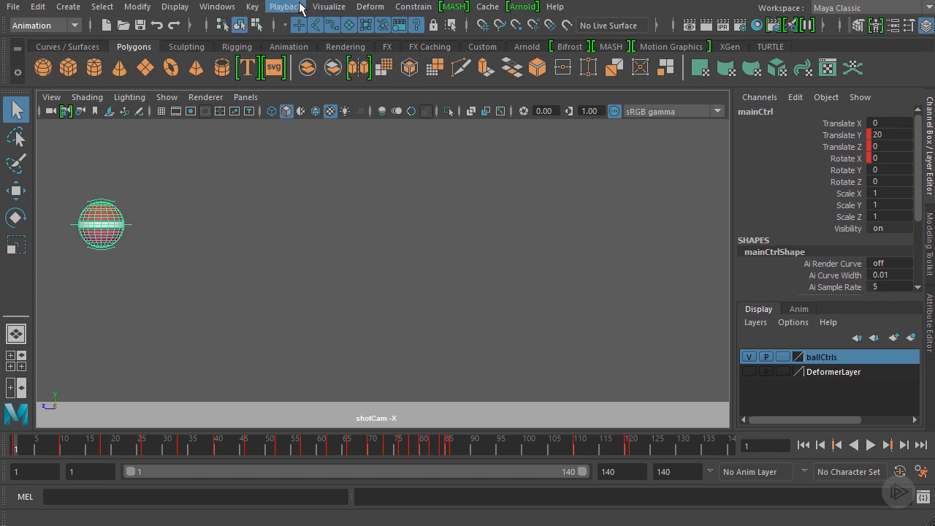
{"action": "left_click", "coordinate": [322, 9]}
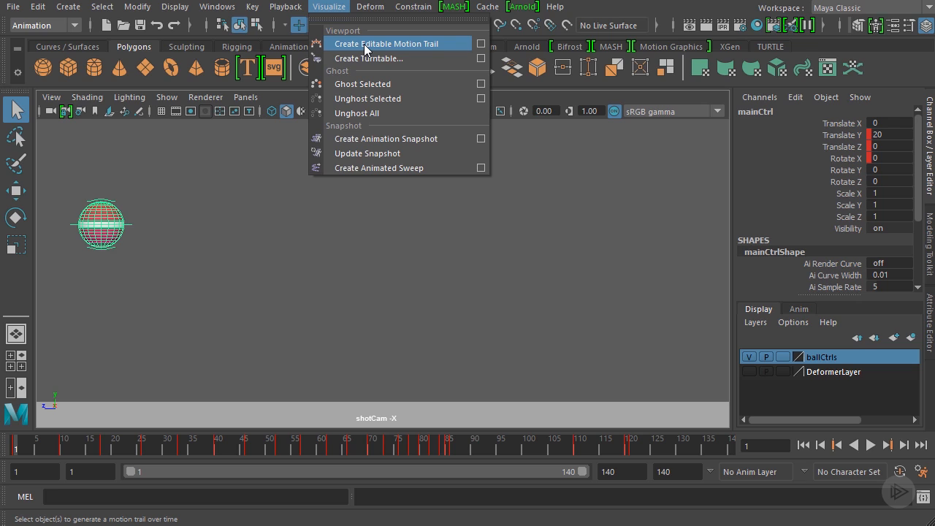
{"action": "left_click", "coordinate": [481, 45]}
{"action": "left_click_drag", "start_coordinate": [512, 139], "coordinate": [482, 108]}
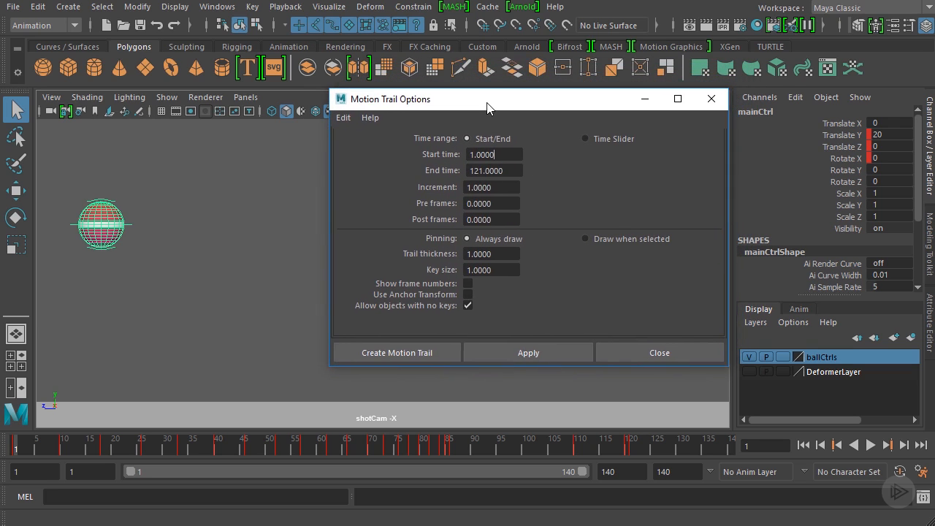
- Reset the motion trail options and create a trail with frame numbers over the start/end range 1 to 121
{"action": "left_click", "coordinate": [341, 118]}
{"action": "left_click", "coordinate": [360, 146]}
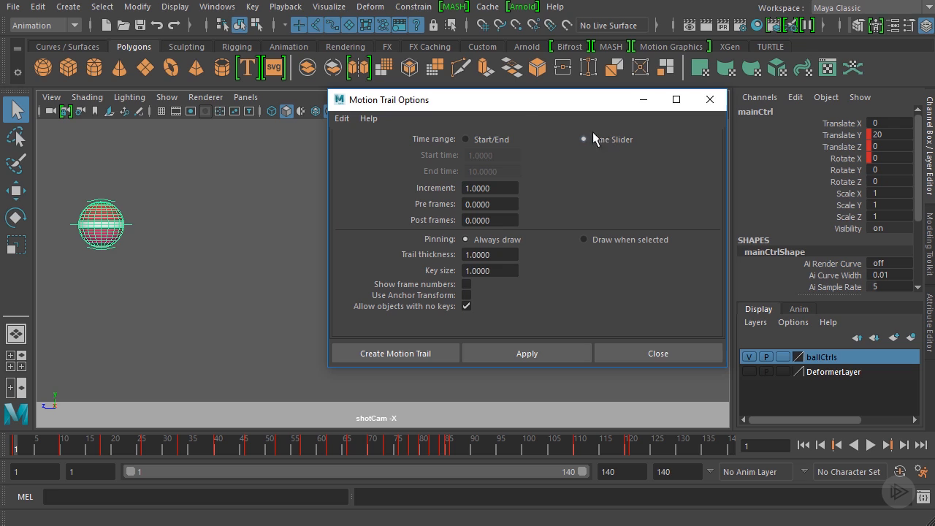
{"action": "left_click", "coordinate": [465, 139]}
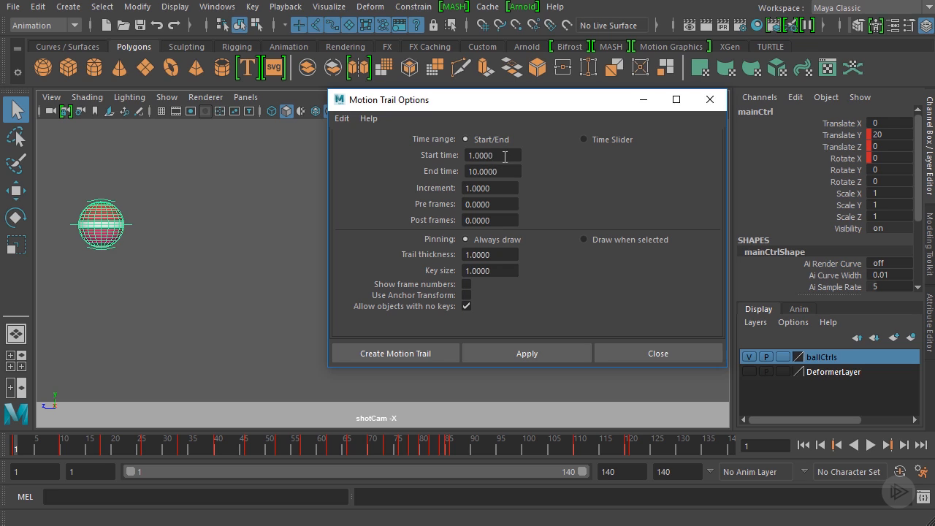
{"action": "left_click_drag", "start_coordinate": [506, 155], "coordinate": [461, 154]}
{"action": "left_click_drag", "start_coordinate": [514, 171], "coordinate": [461, 170]}
{"action": "type", "text": "121"}
{"action": "left_click", "coordinate": [504, 156]}
{"action": "left_click", "coordinate": [407, 353]}
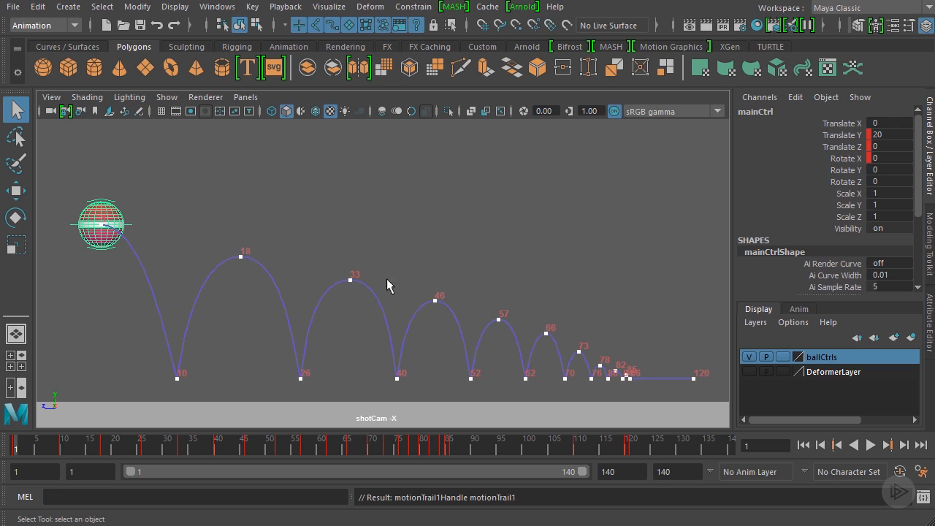
- Play the animation along the motion trail and return to frame 1
{"action": "key", "text": "alt+v"}
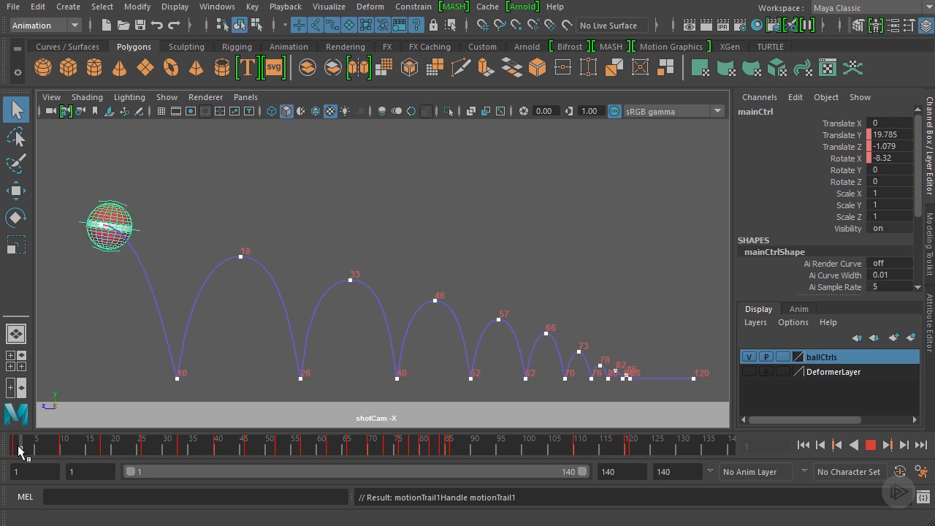
{"action": "mouse_move", "coordinate": [20, 451]}
{"action": "left_mouse_down"}
{"action": "mouse_move", "coordinate": [474, 451]}
{"action": "mouse_move", "coordinate": [17, 451]}
{"action": "left_mouse_up"}
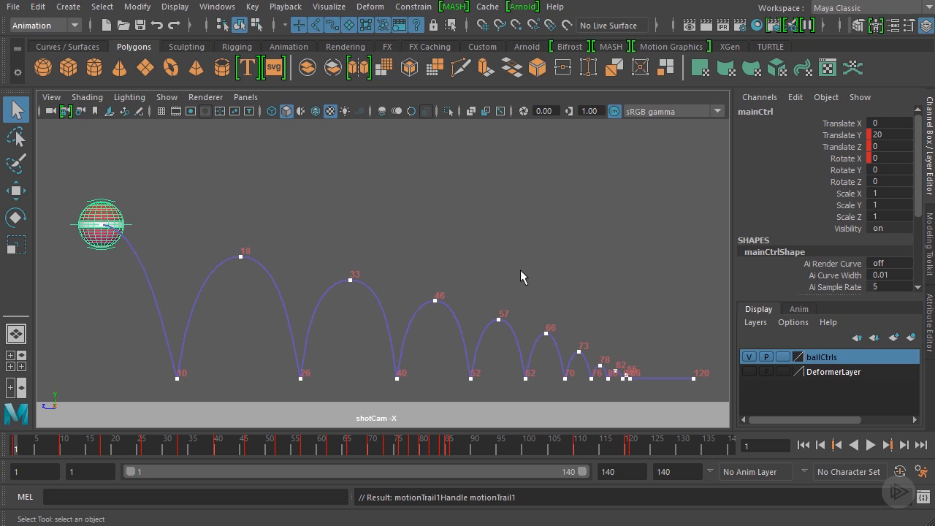
- Turn on automatic keyframing, then raise the ball at frame 18 to about 20.04 in Translate Y and key it
{"action": "left_click", "coordinate": [901, 473]}
{"action": "left_click", "coordinate": [22, 452]}
{"action": "left_click_drag", "start_coordinate": [22, 451], "coordinate": [105, 449]}
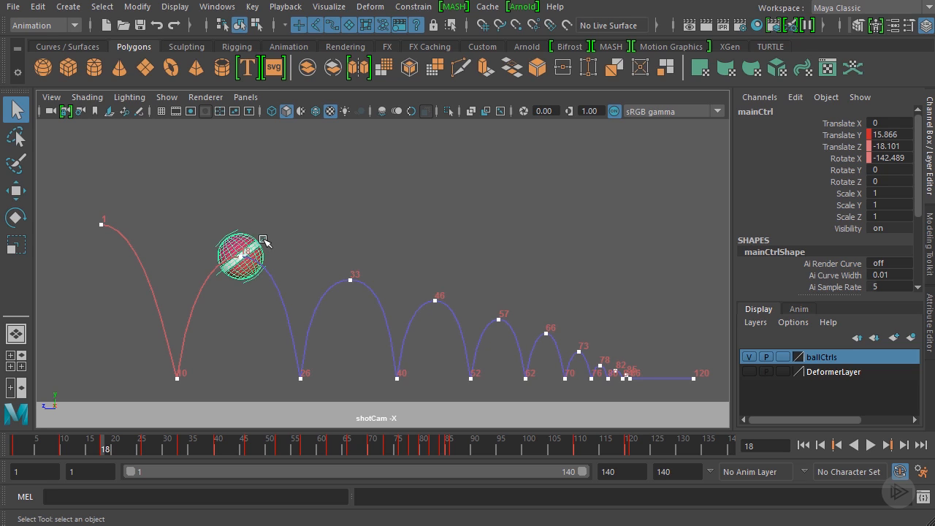
{"action": "key", "text": "w"}
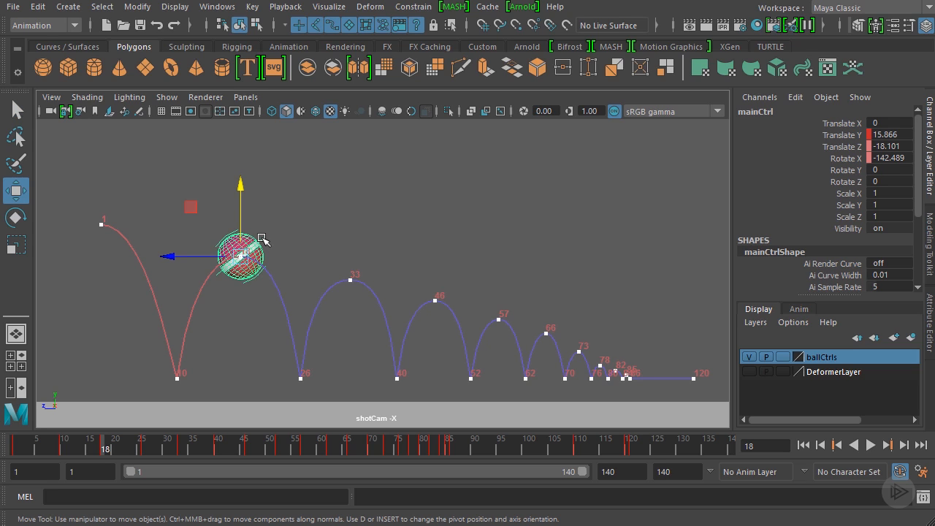
{"action": "left_click_drag", "start_coordinate": [244, 184], "coordinate": [249, 154]}
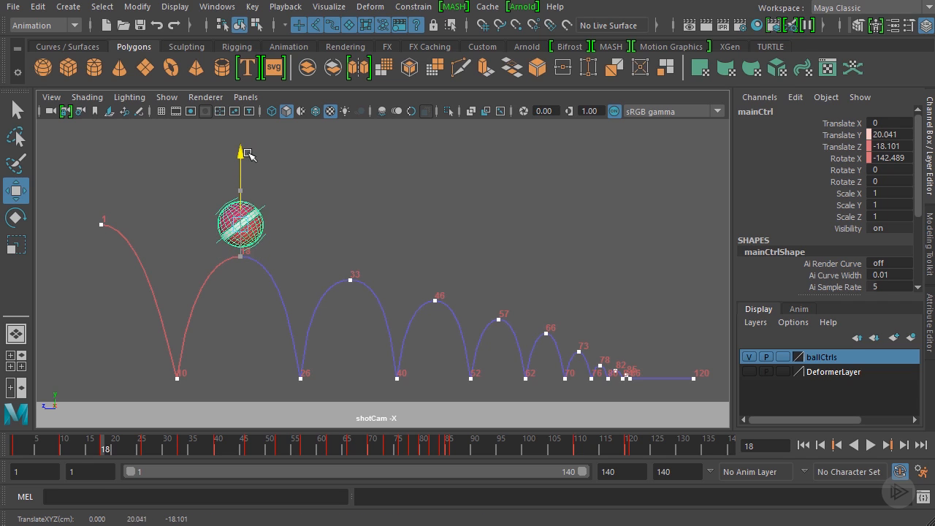
{"action": "key", "text": "s"}
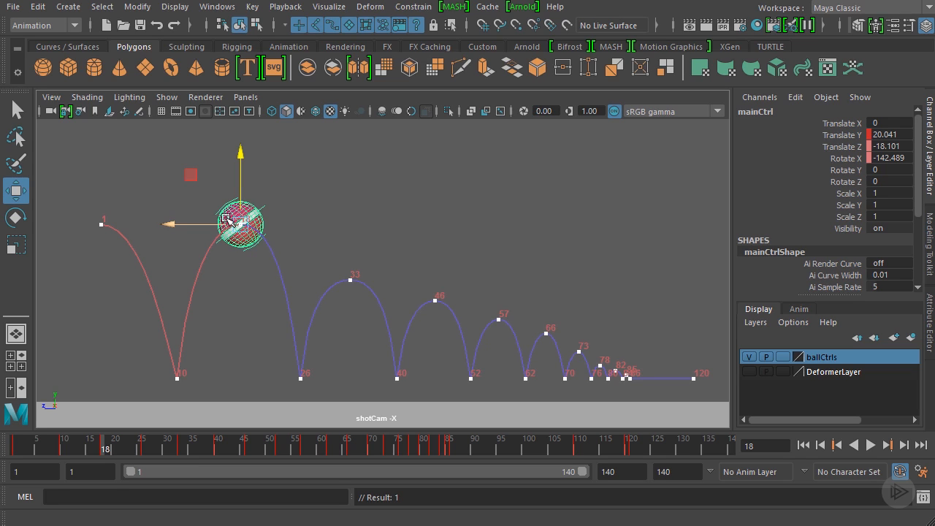
- Scrub between frames 18 and 27 to review the ball's raised second bounce
{"action": "left_click_drag", "start_coordinate": [91, 447], "coordinate": [120, 451]}
{"action": "left_click_drag", "start_coordinate": [126, 451], "coordinate": [146, 454]}
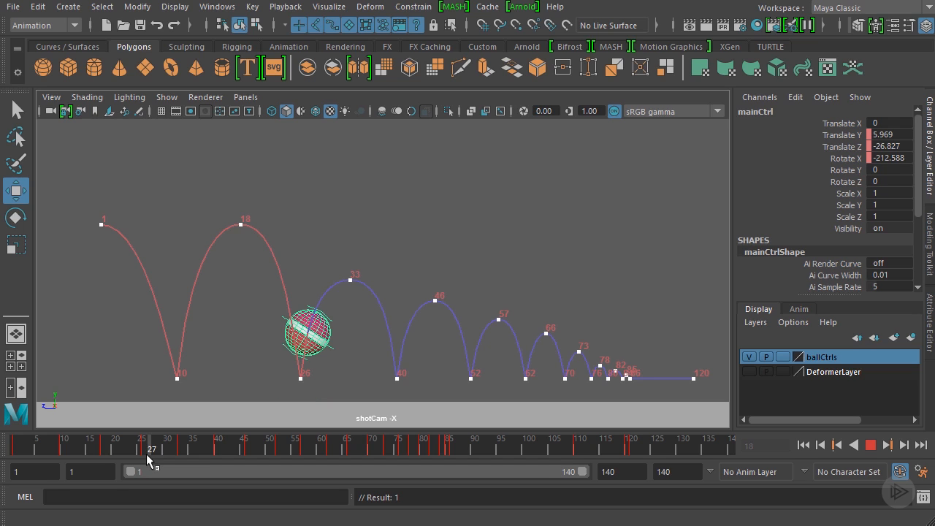
{"action": "left_click_drag", "start_coordinate": [147, 453], "coordinate": [108, 447]}
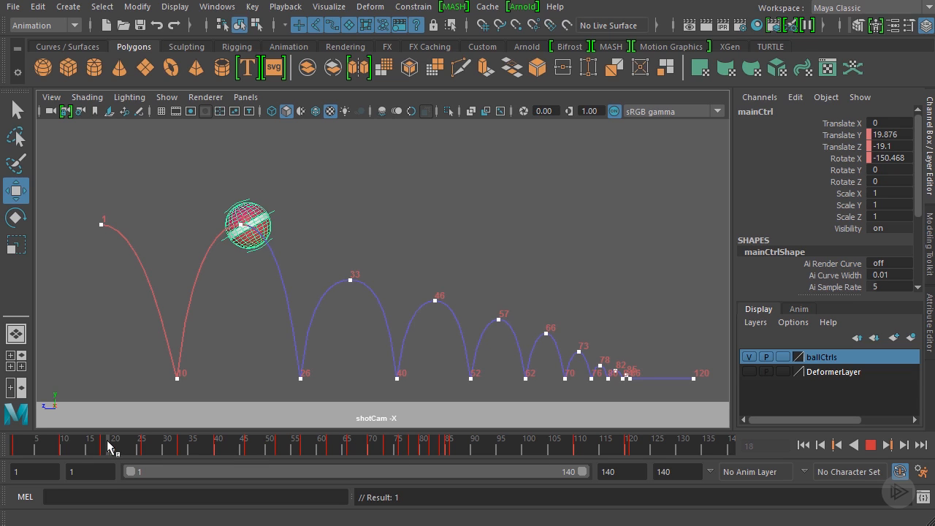
- At frame 33, move the ball along Z to about -31.85, checking playback while adjusting the bounce spacing
{"action": "left_click_drag", "start_coordinate": [108, 447], "coordinate": [183, 448]}
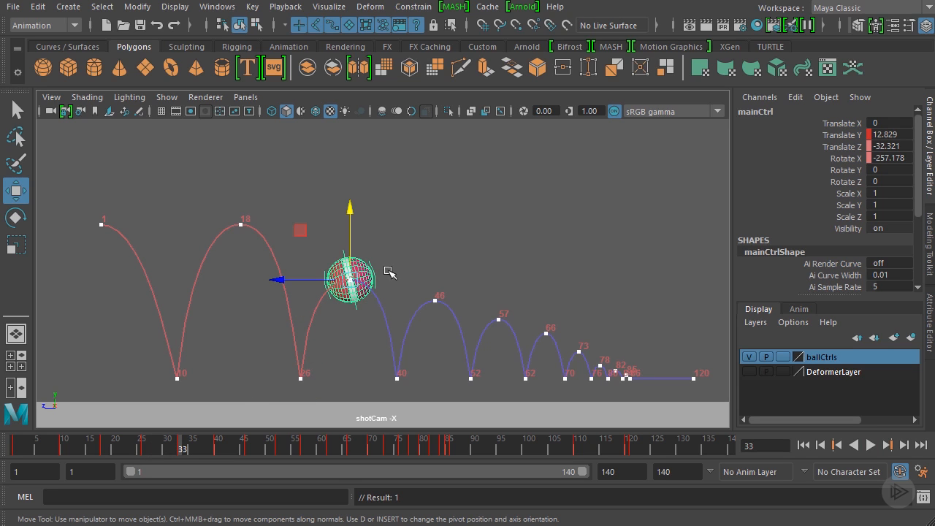
{"action": "left_click_drag", "start_coordinate": [279, 282], "coordinate": [251, 281]}
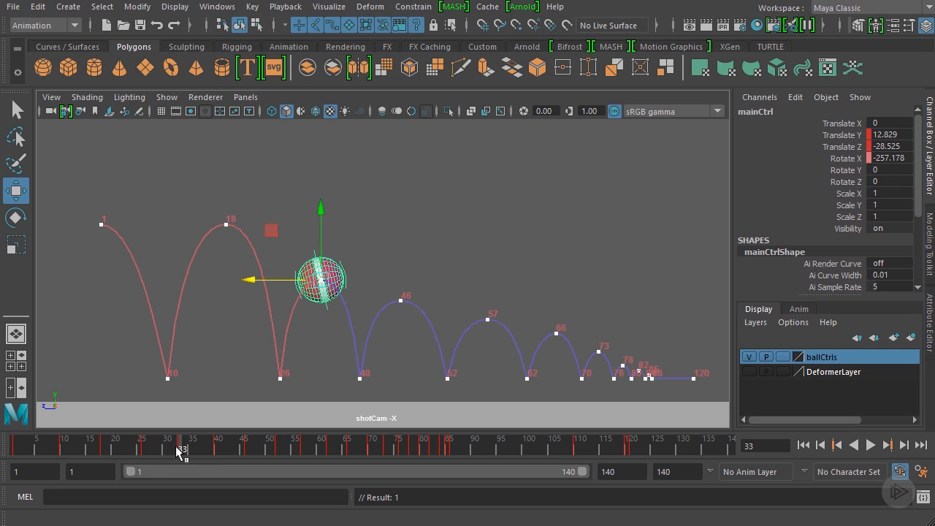
{"action": "key", "text": "alt+v"}
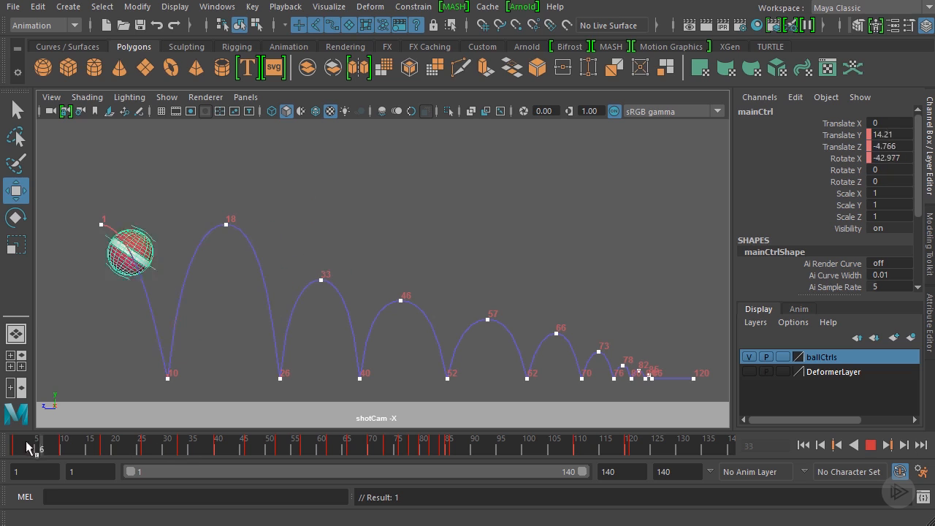
{"action": "key", "text": "alt+v"}
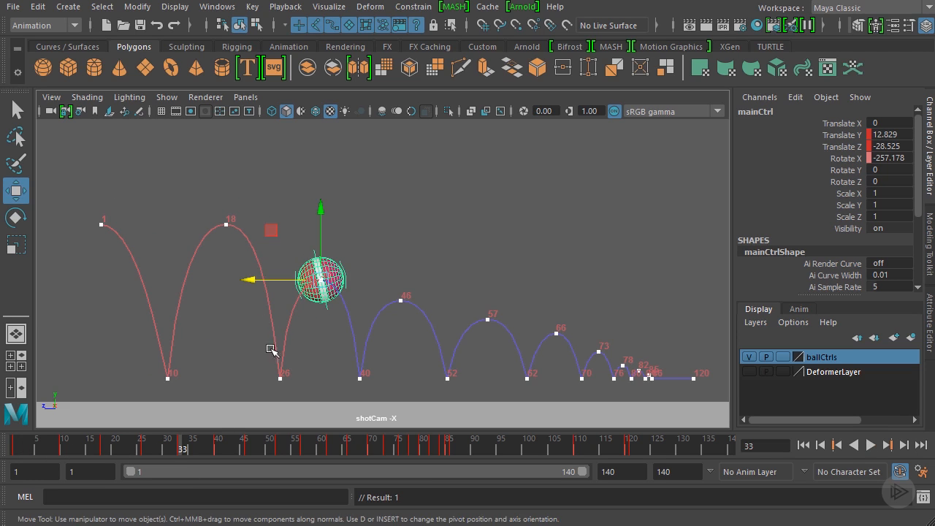
{"action": "left_click_drag", "start_coordinate": [261, 282], "coordinate": [276, 278]}
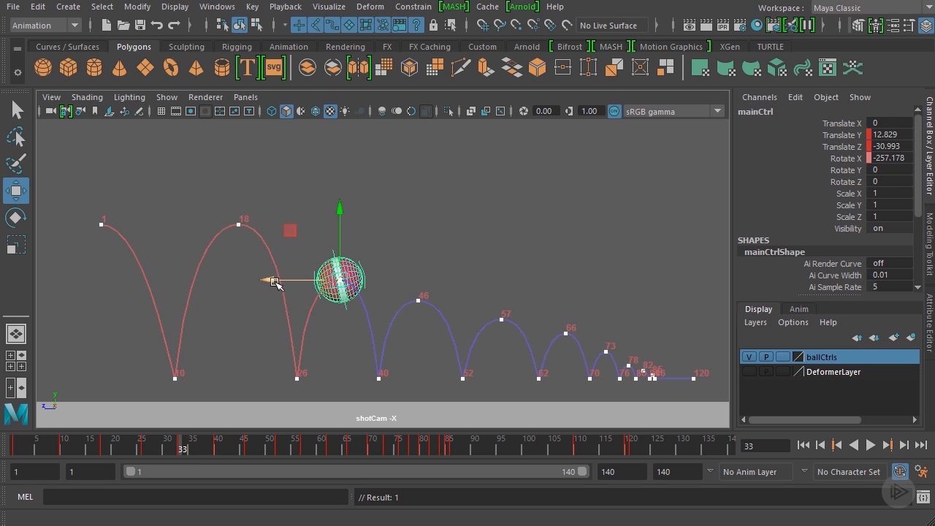
{"action": "left_click_drag", "start_coordinate": [276, 283], "coordinate": [282, 283]}
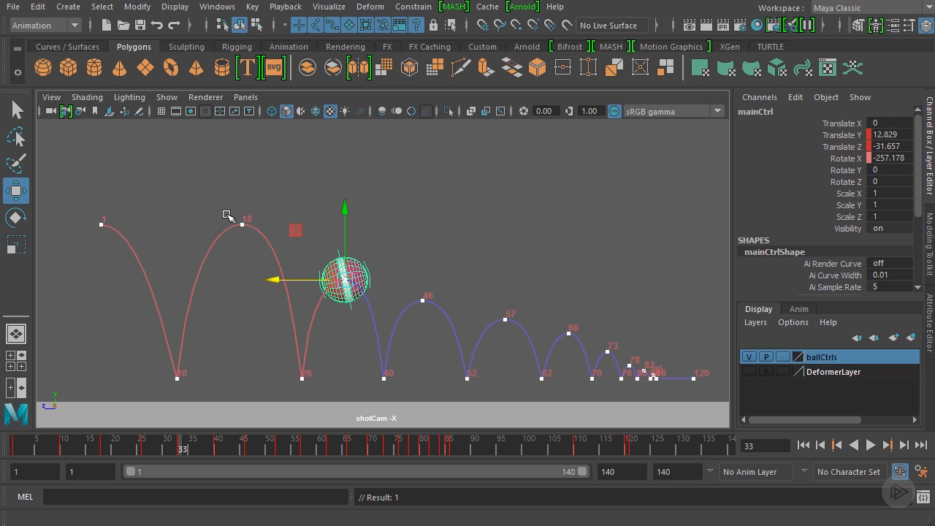
{"action": "left_click_drag", "start_coordinate": [285, 281], "coordinate": [276, 281]}
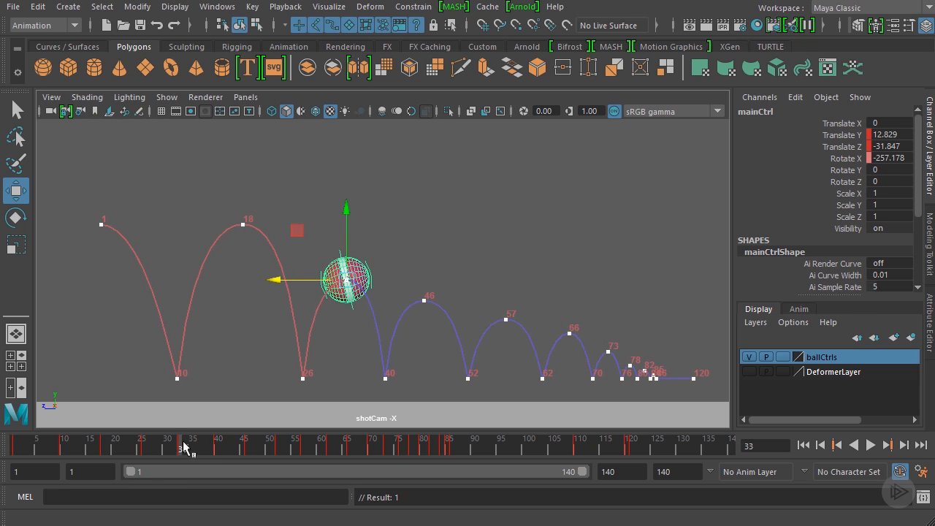